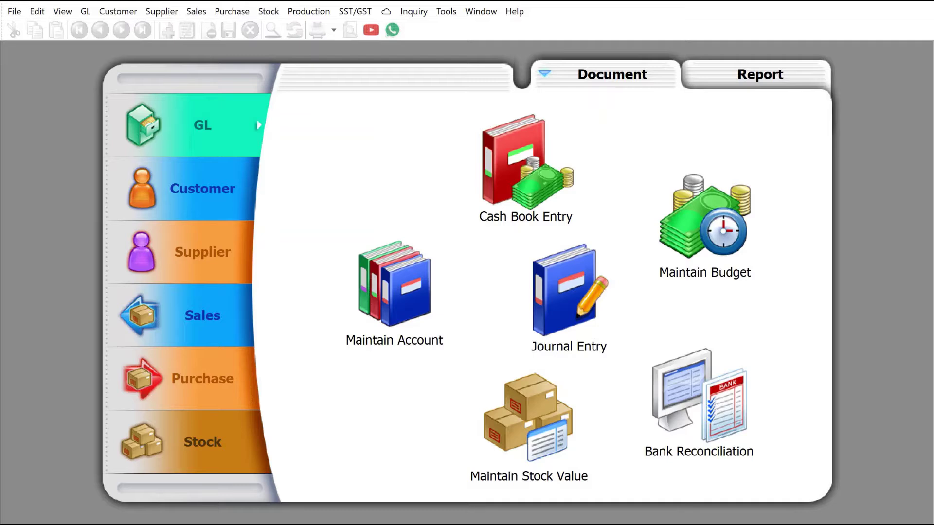
- Open File > Change Password and submit the current ADMIN password for verification
key("alt+f")
key("Down")
key("Down")
key("Down")
key("Down")
key("Down")
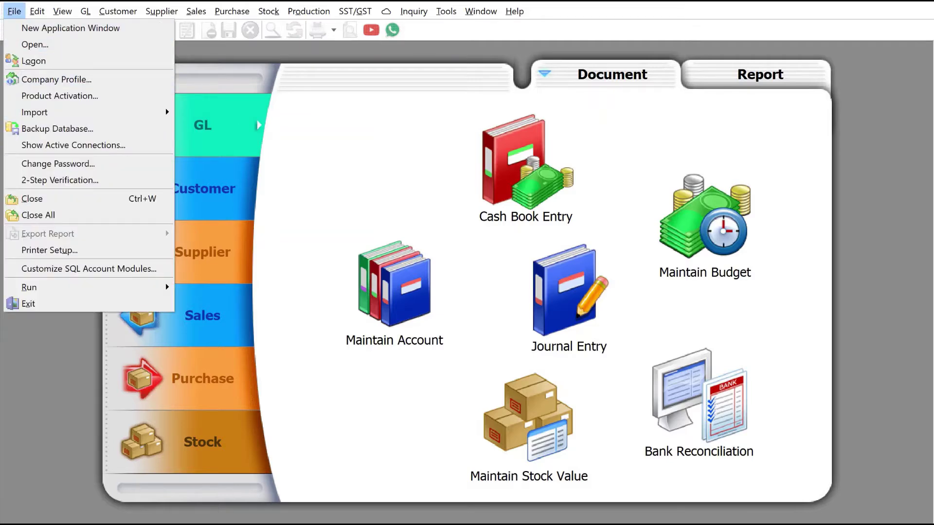
key("Down")
key("Down")
key("Down")
key("Return")
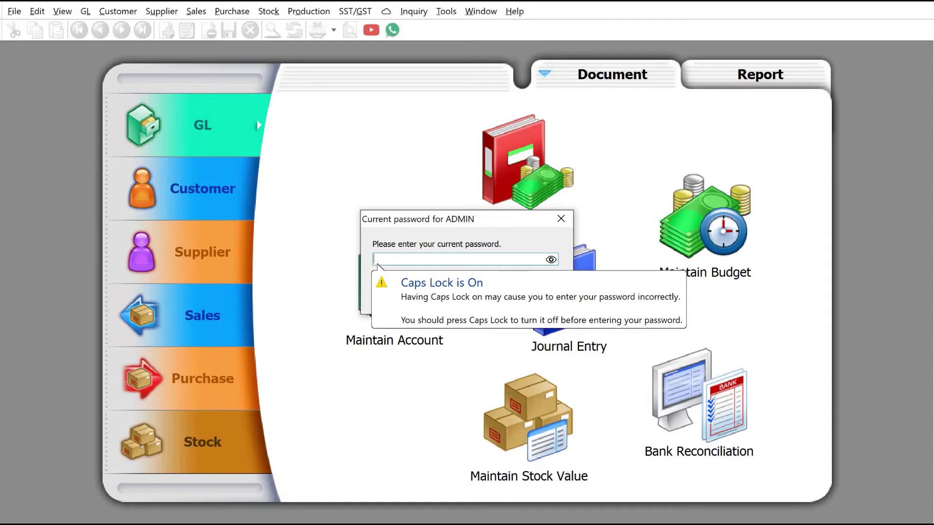
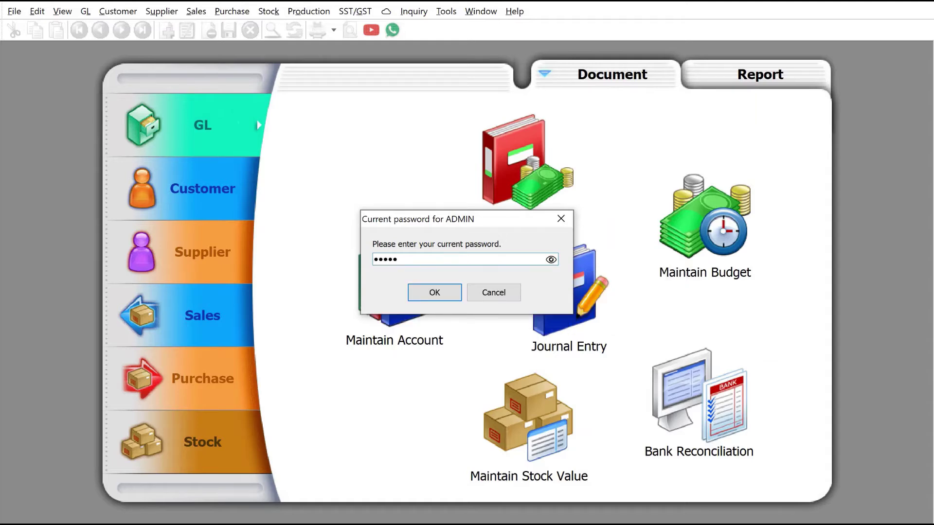
key("Return")
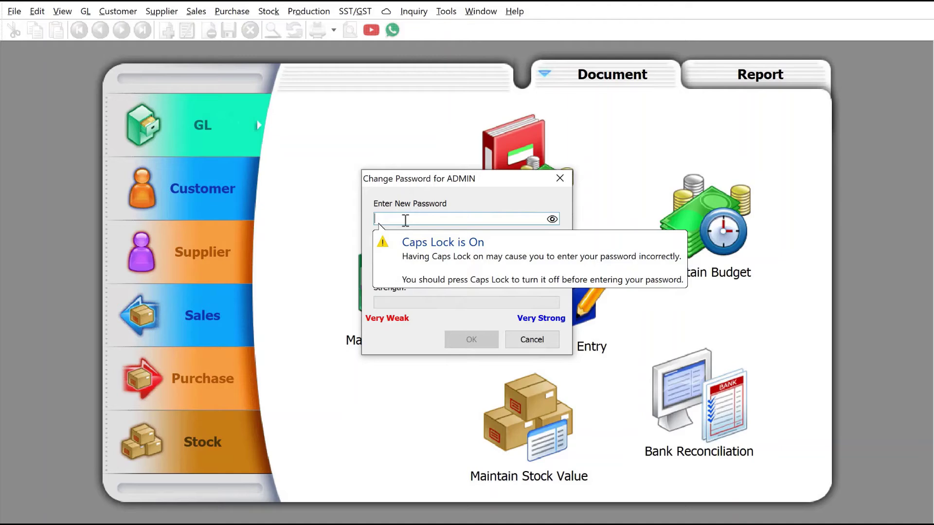
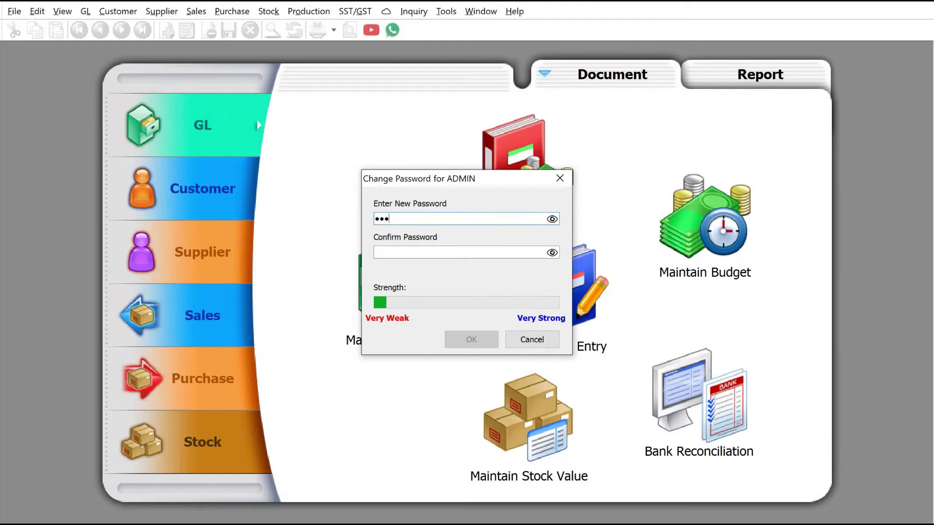
- Enter and confirm the new four-character ADMIN password, save it, and dismiss the notice
key("Tab")
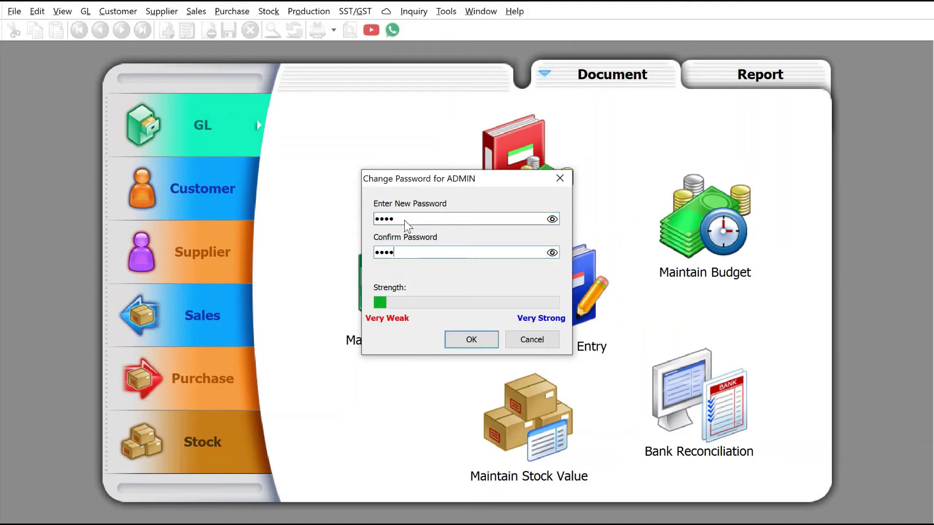
key("Return")
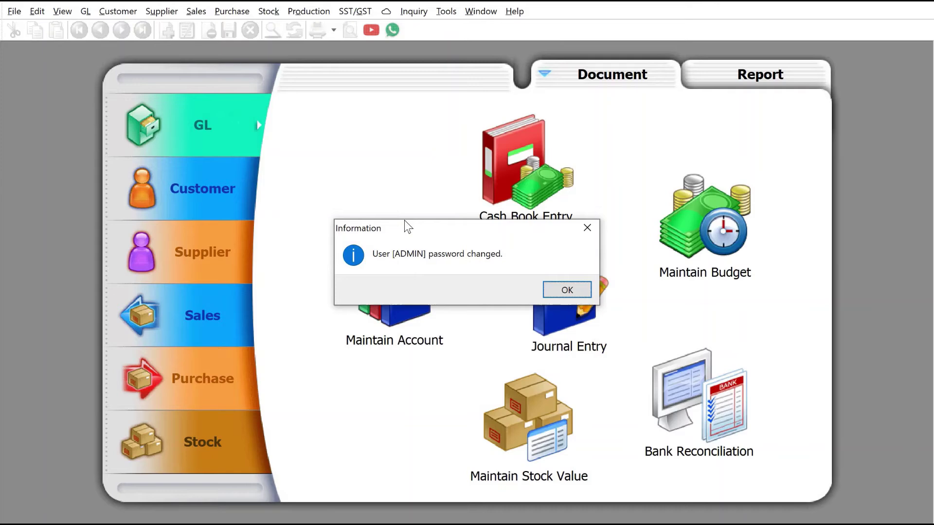
key("Return")
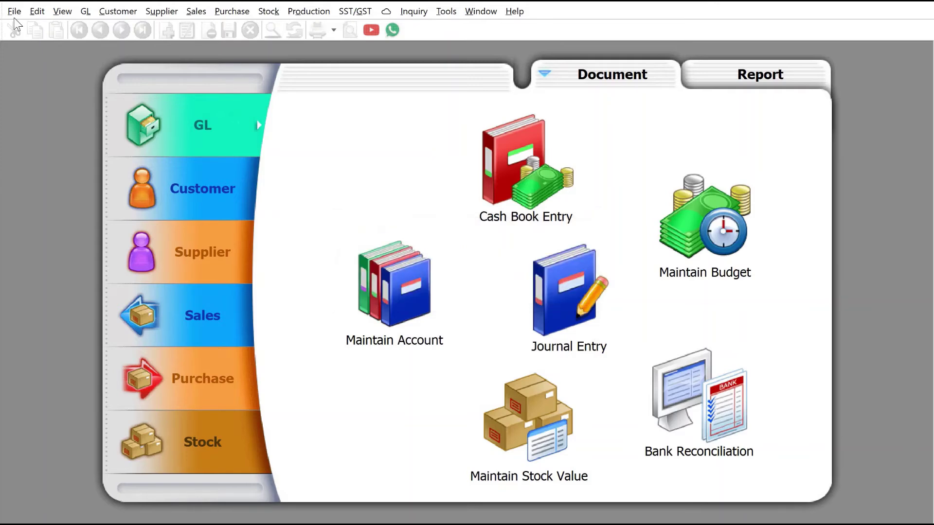
- Log back on to Testing Company as ADMIN via File > Logon using the new password
left_click(14, 11)
left_click(44, 61)
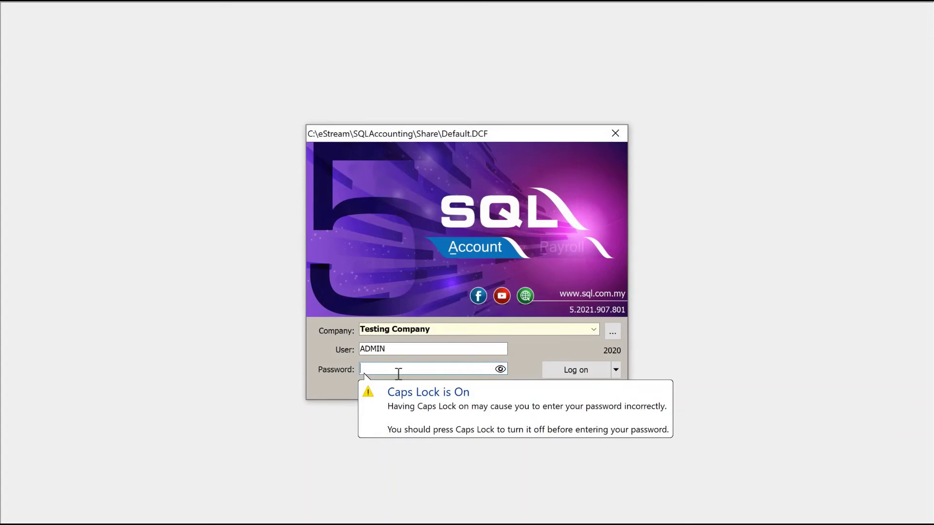
key("Return")
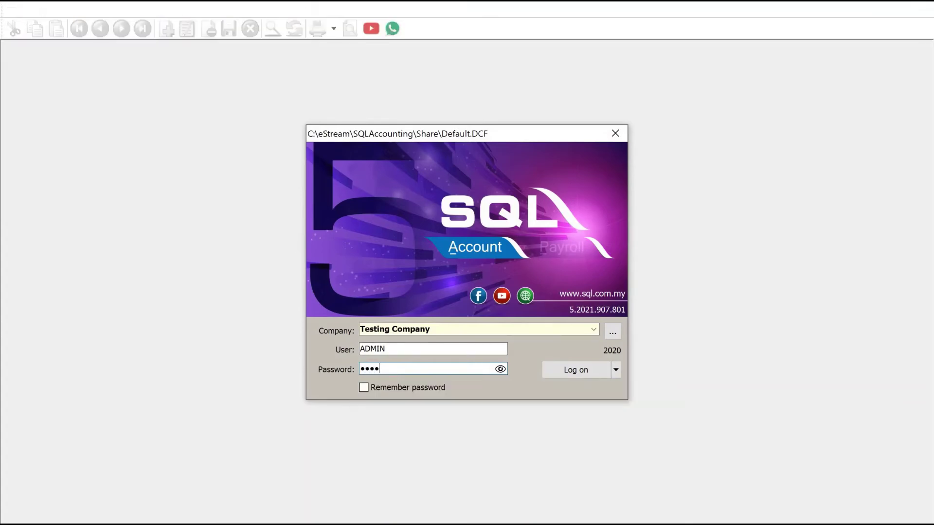